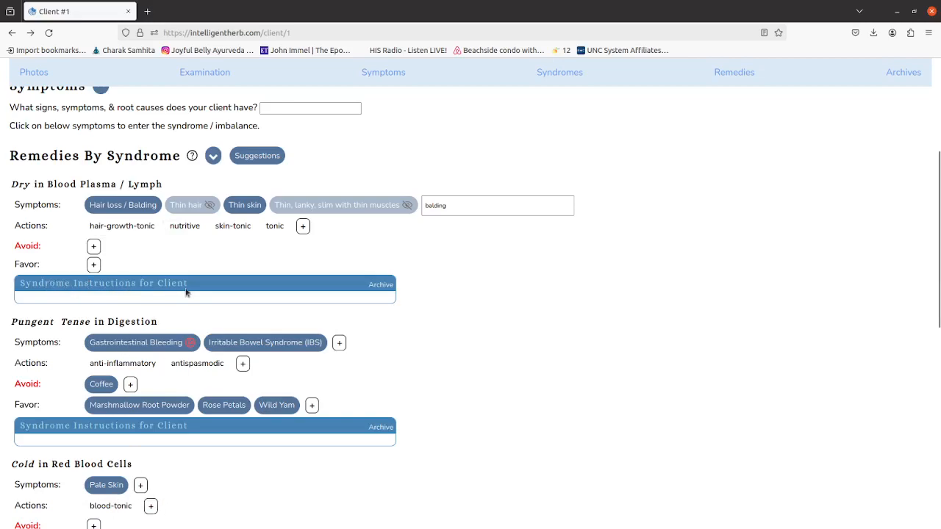
# Write "Generally, choose sweet Vata pacifying foods." in the client instructions for the Dry in Blood Plasma / Lymph syndrome.
pyautogui.click(144, 301)
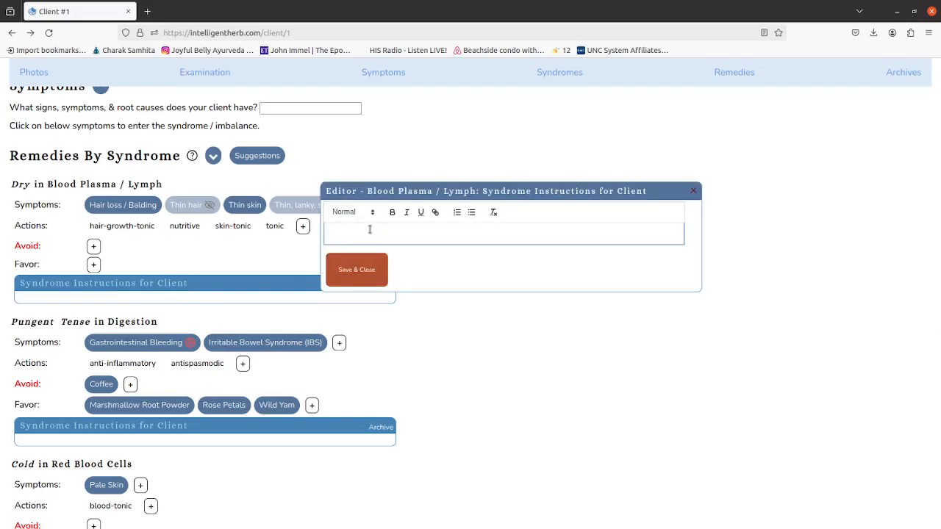
pyautogui.write('Generally, choose sweet')
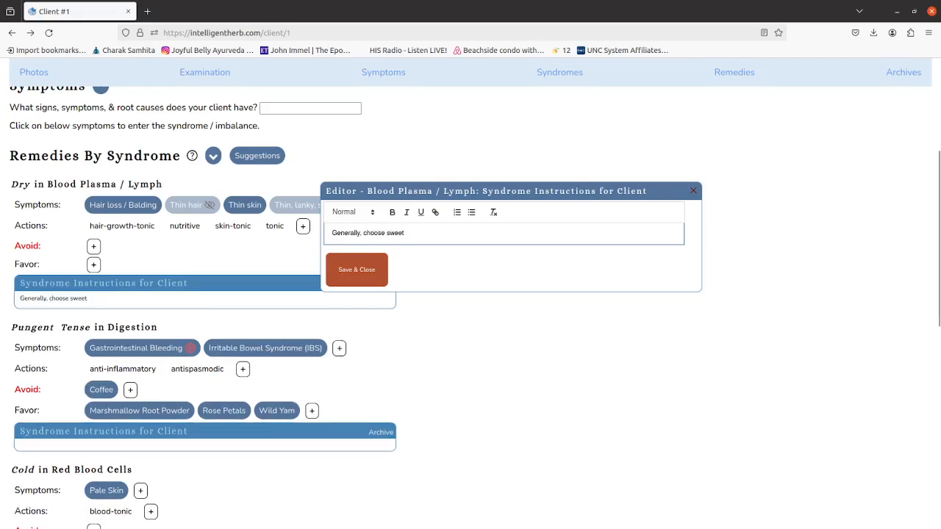
pyautogui.write(' Vata pacifying foods.')
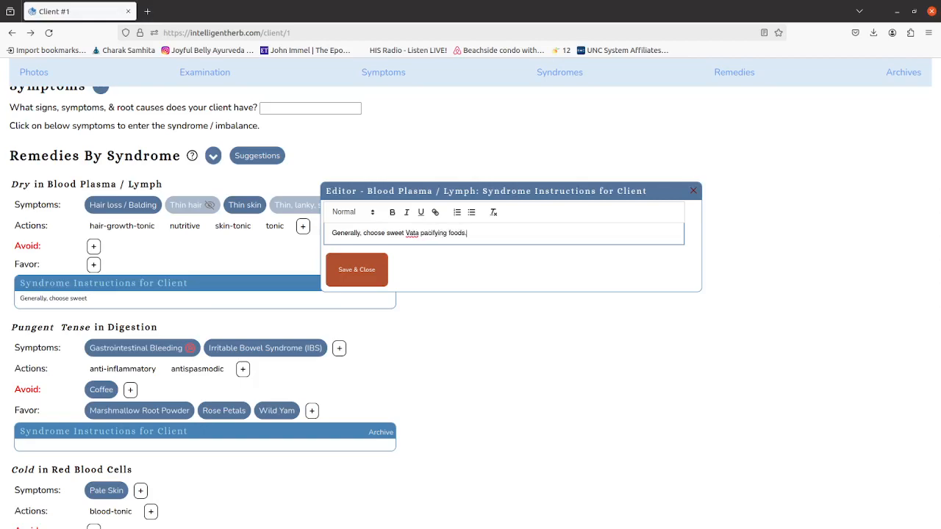
pyautogui.press('Return')
pyautogui.write('Avoid stress.')
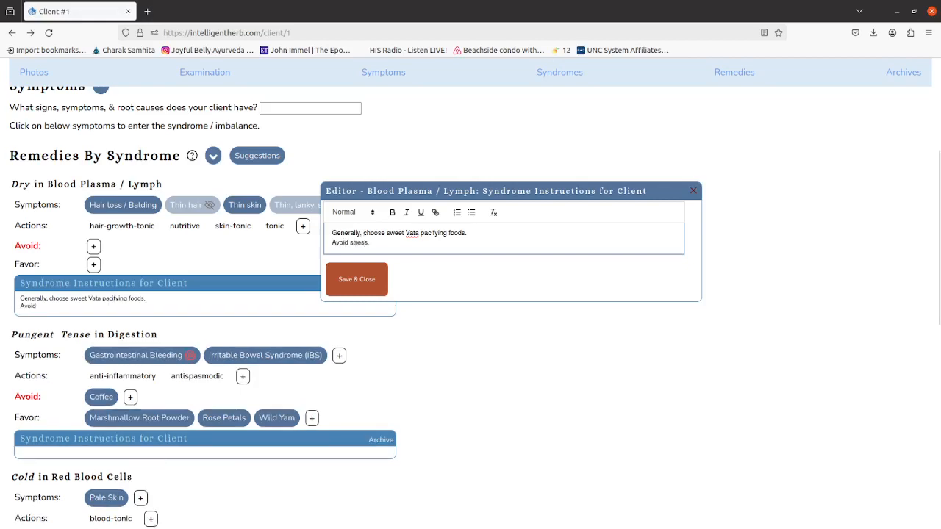
pyautogui.hotkey('shift', 'Home')
pyautogui.press('BackSpace')
pyautogui.press('BackSpace')
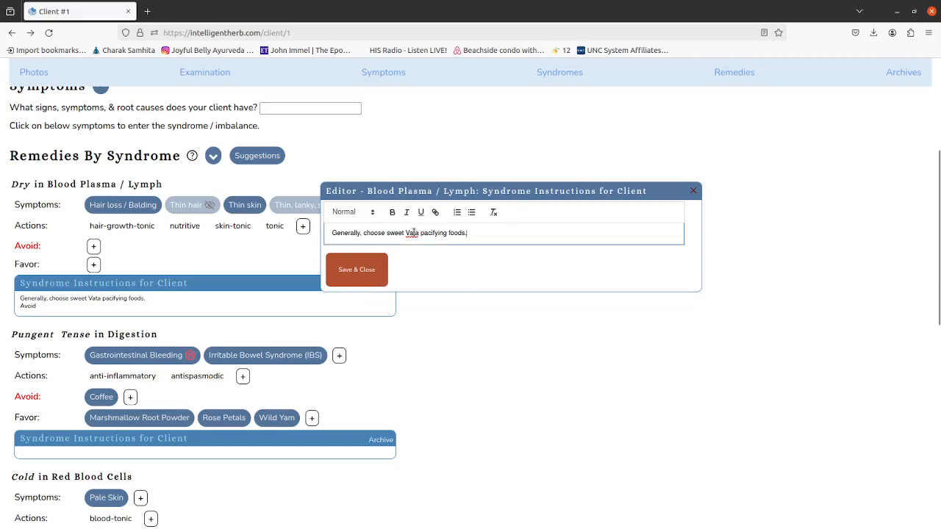
# Make "sweet Vata pacifying foods." bold in the Blood Plasma / Lymph instructions and save them.
pyautogui.keyDown('shift'); pyautogui.click(387, 232); pyautogui.keyUp('shift')
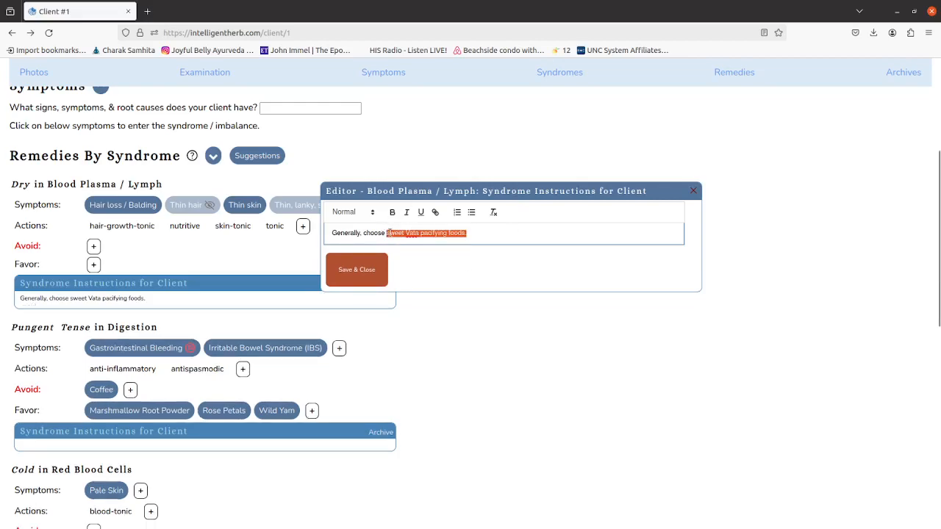
pyautogui.hotkey('ctrl', 'b')
pyautogui.click(483, 232)
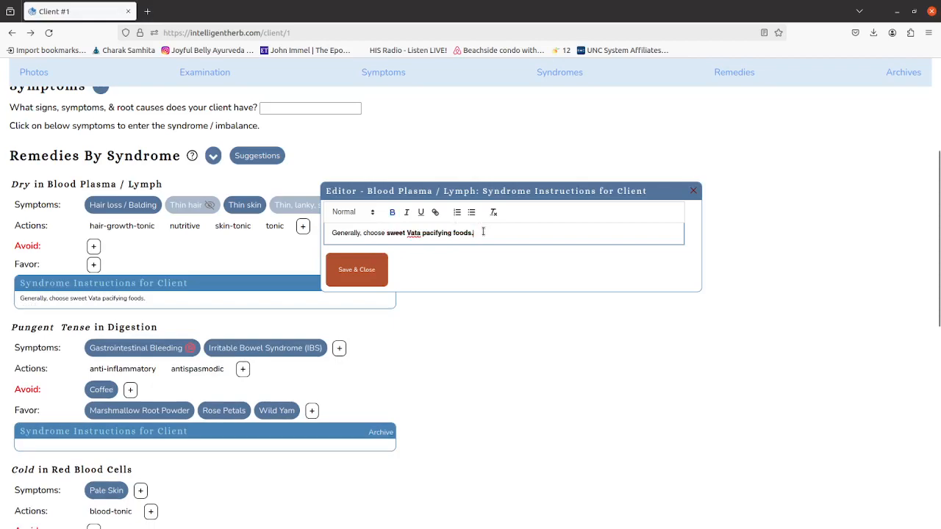
pyautogui.press('Return')
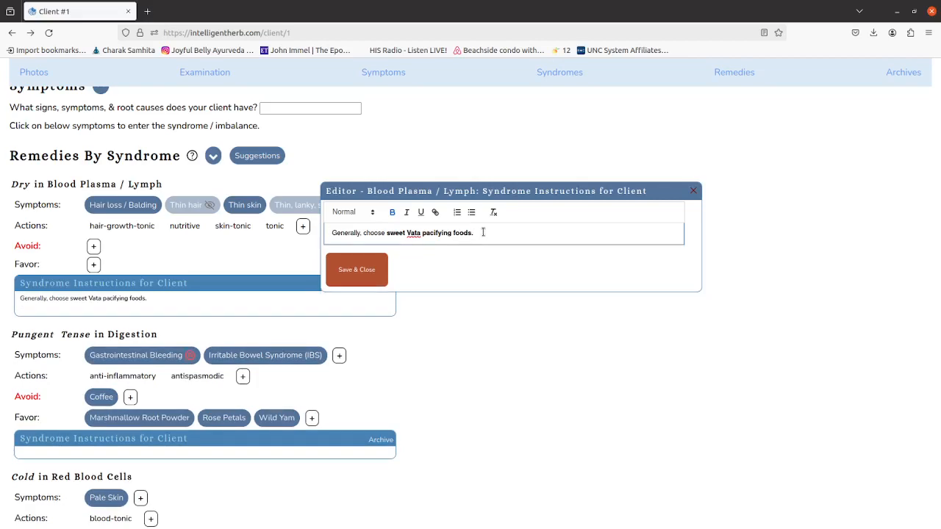
pyautogui.click(350, 275)
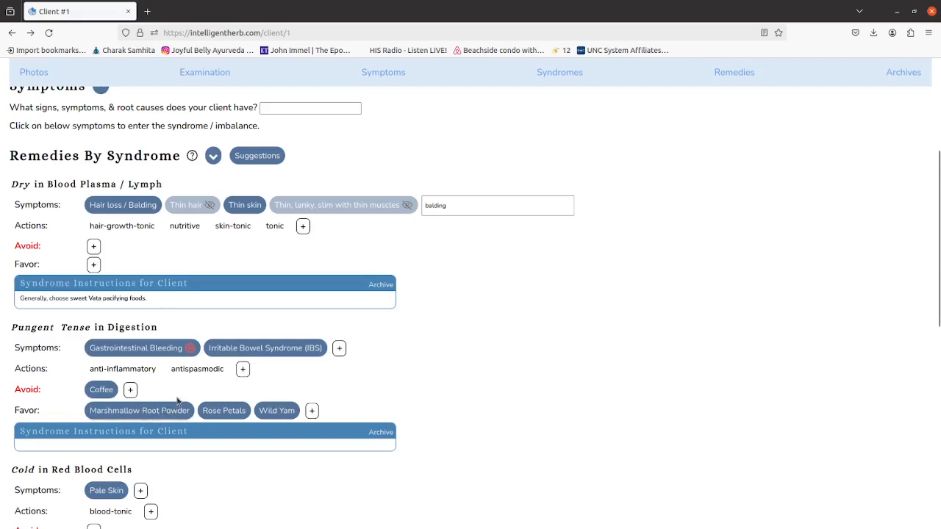
pyautogui.scroll(-3, 179, 402)
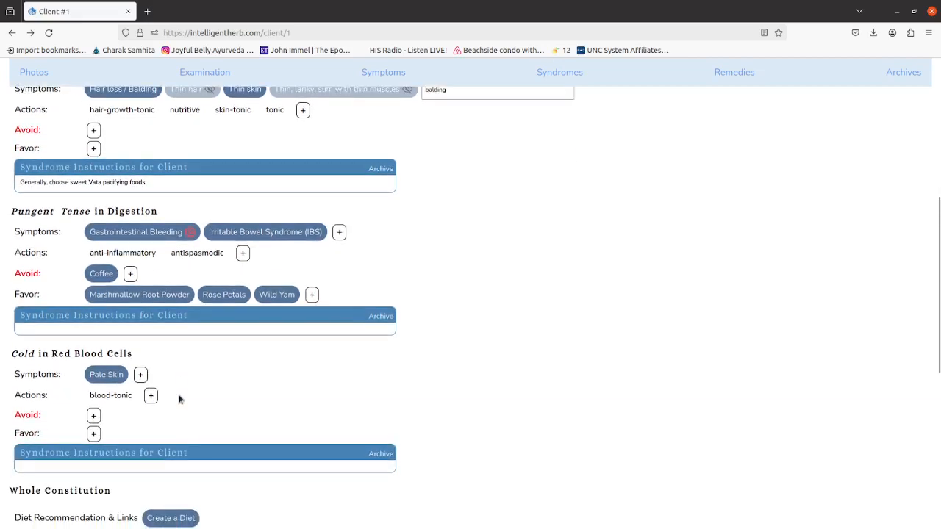
pyautogui.click(140, 297)
pyautogui.click(692, 193)
pyautogui.click(59, 335)
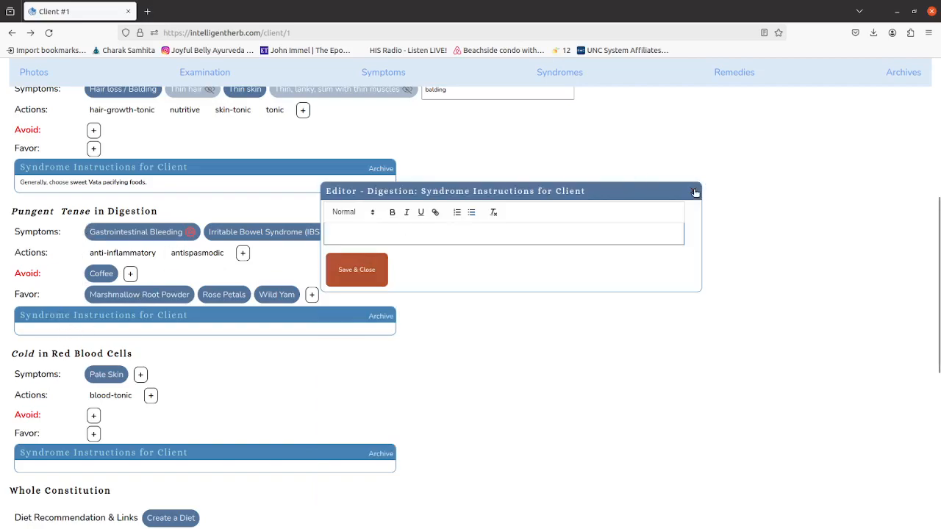
pyautogui.click(692, 192)
# Enter and save "Follow a Vata Pitta pacfiying diet." as the diet recommendation for the whole constitution.
pyautogui.scroll(-5, 414, 264)
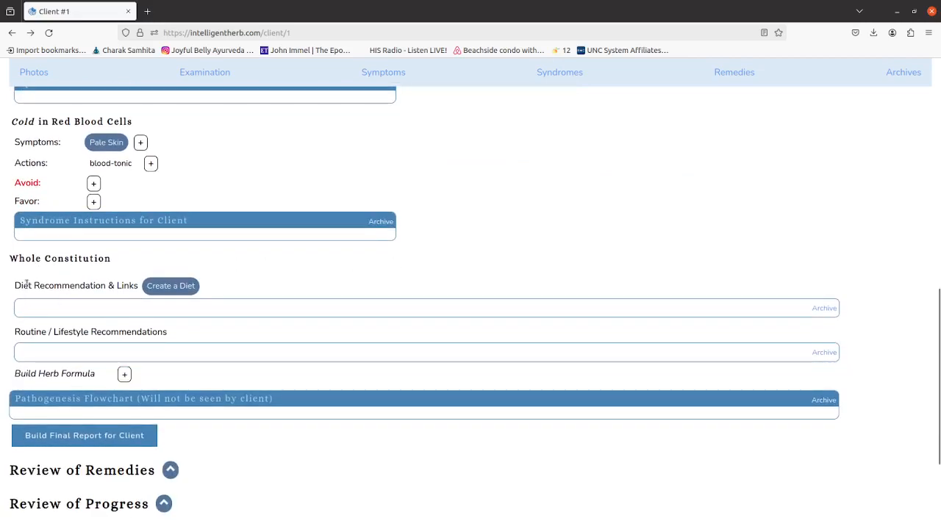
pyautogui.moveTo(132, 262); pyautogui.dragTo(9, 255)
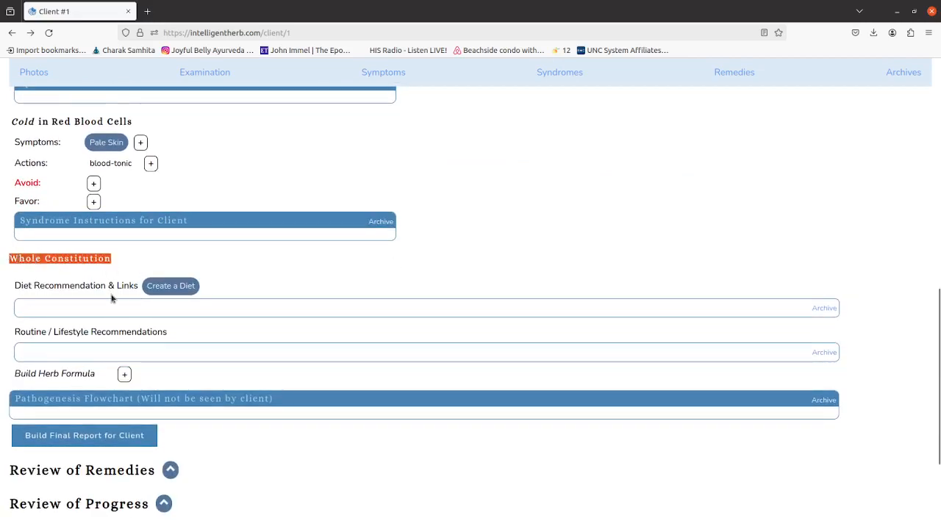
pyautogui.click(93, 307)
pyautogui.click(399, 235)
pyautogui.write('Follow ')
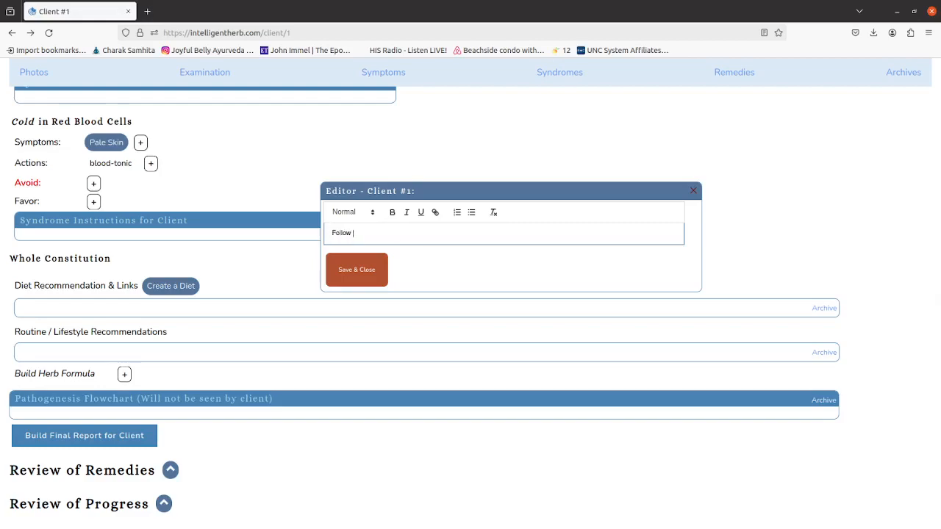
pyautogui.write('a Vata Pitta pacfiying diet.')
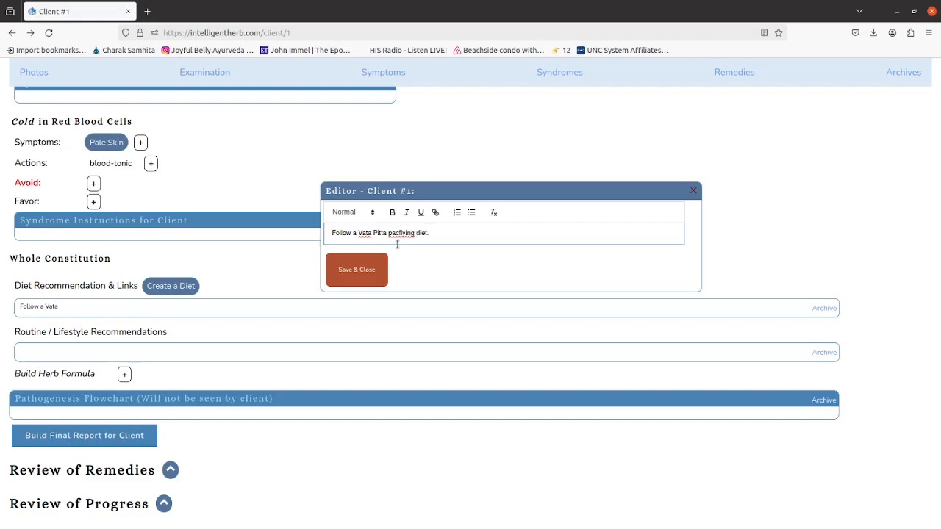
pyautogui.click(367, 275)
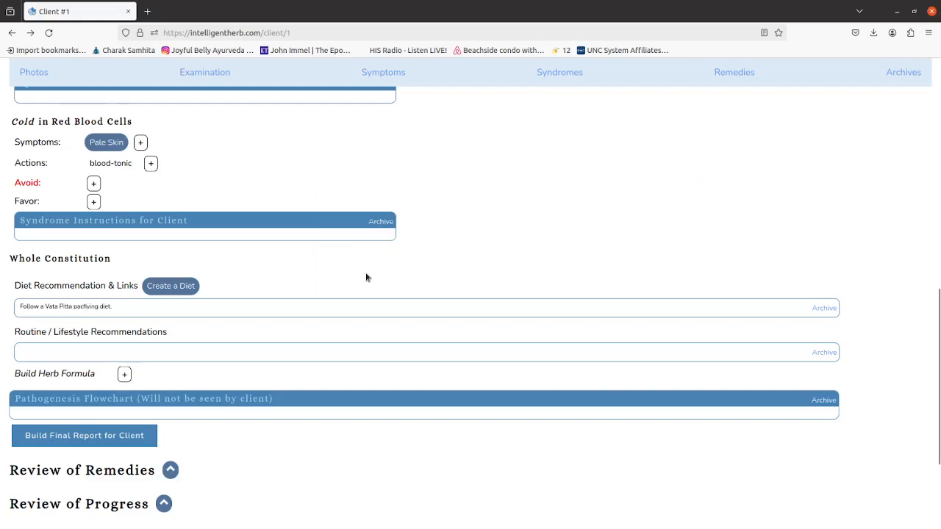
# Enter and save "Bed by 10pm. Daily Abhyanga in the morning." as the routine and lifestyle recommendation.
pyautogui.click(78, 351)
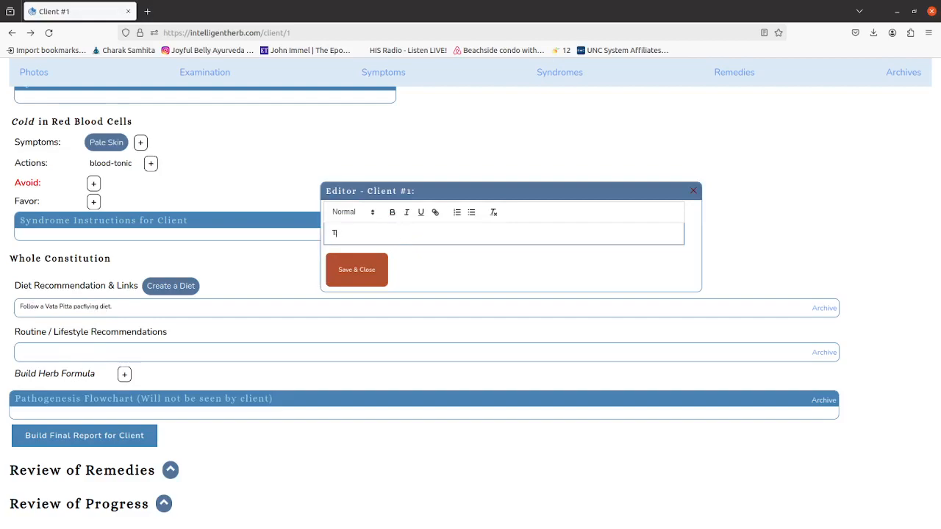
pyautogui.write('Bed by 10pm. Daily Abhyanga in the mo')
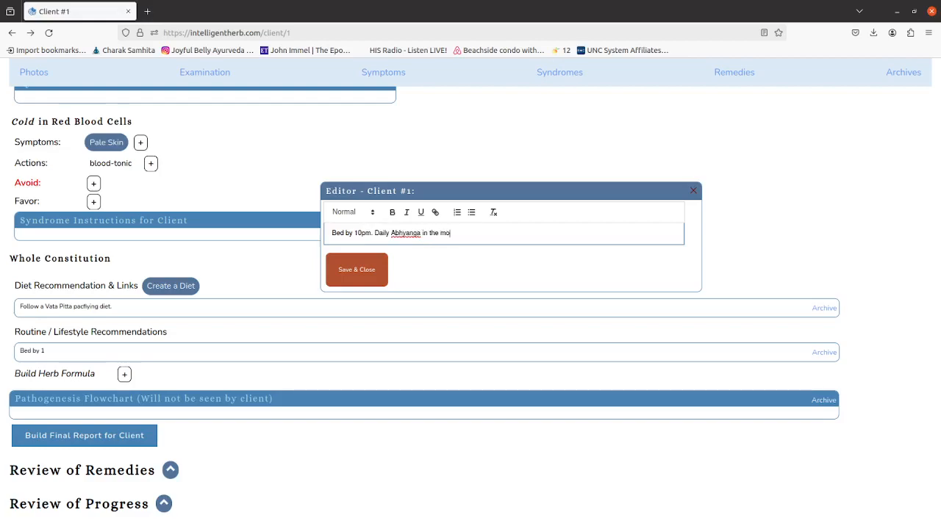
pyautogui.write('rning.')
pyautogui.click(358, 277)
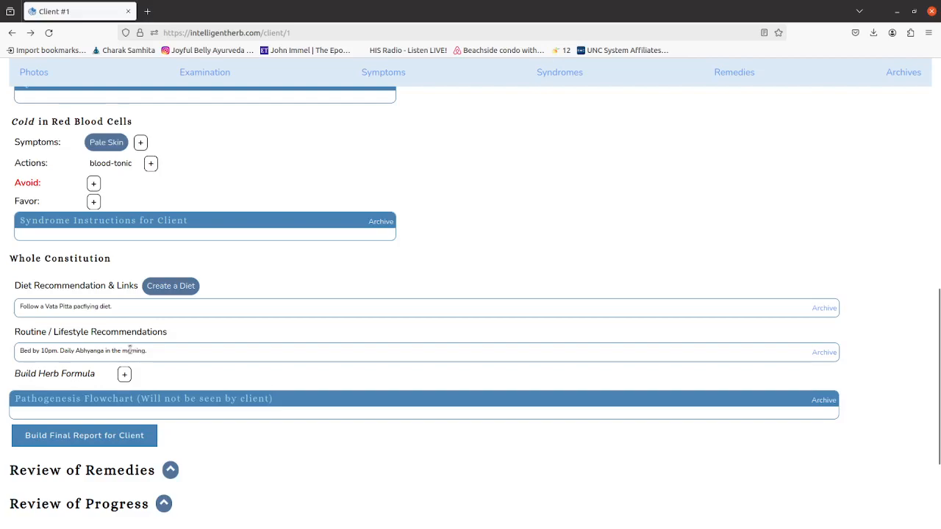
# Search the remedies to favor for Dry in Blood Plasma / Lymph for "abhyan" and for "massage".
pyautogui.scroll(3, 164, 339)
pyautogui.scroll(3, 164, 339)
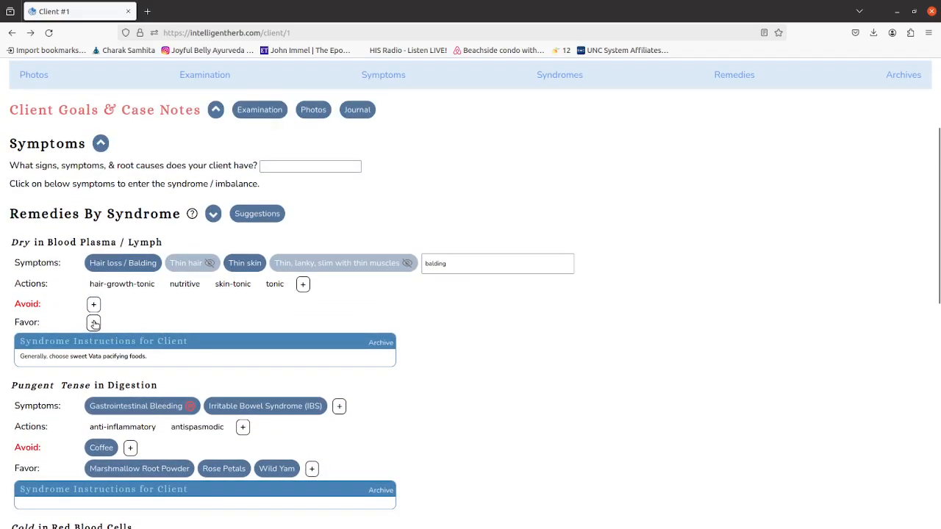
pyautogui.click(94, 324)
pyautogui.click(181, 363)
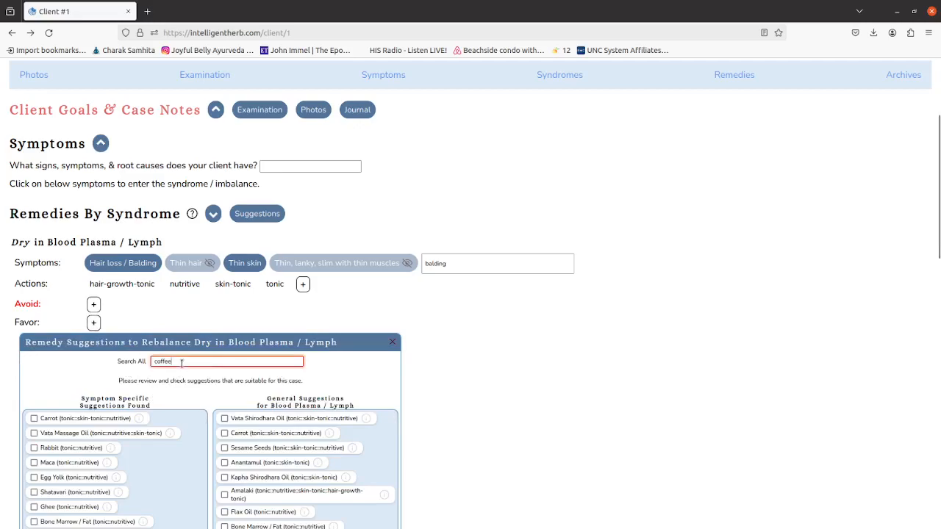
pyautogui.doubleClick(181, 362)
pyautogui.write('abhyan')
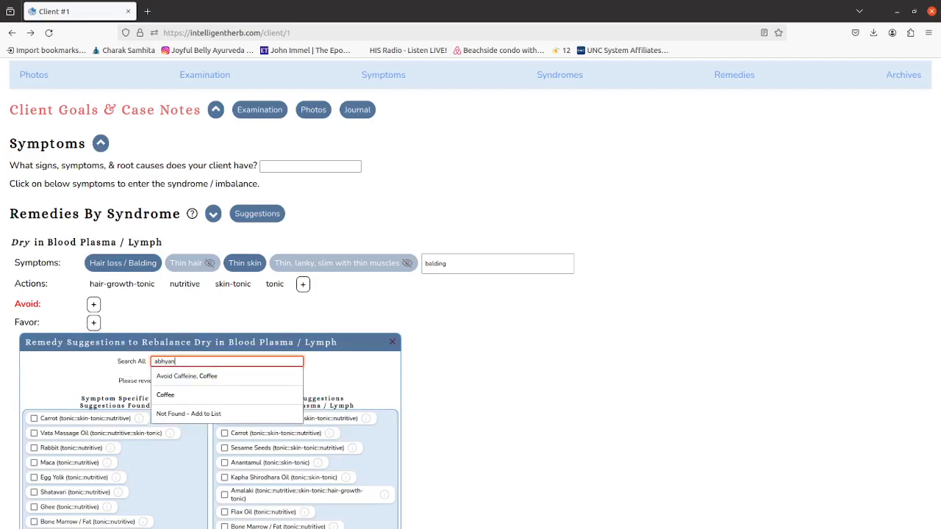
pyautogui.doubleClick(178, 361)
pyautogui.write('massage')
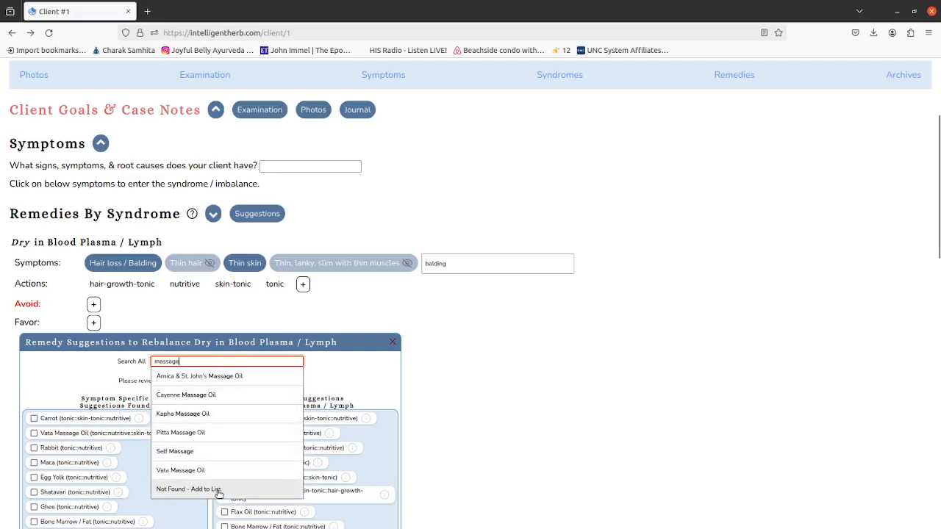
# Add "Abhyanga" as a new, unlisted remedy to favor for Dry in Blood Plasma / Lymph.
pyautogui.hotkey('ctrl', 'a')
pyautogui.write('Abhyan')
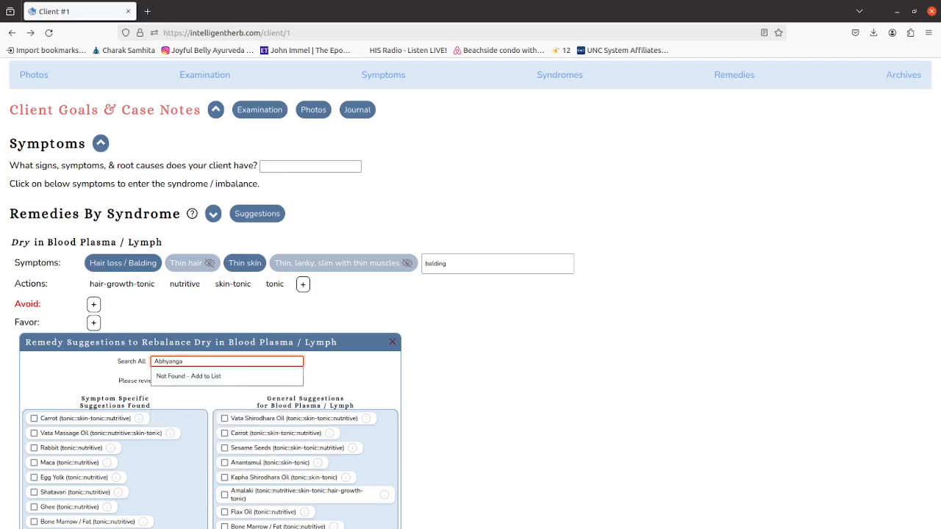
pyautogui.click(180, 376)
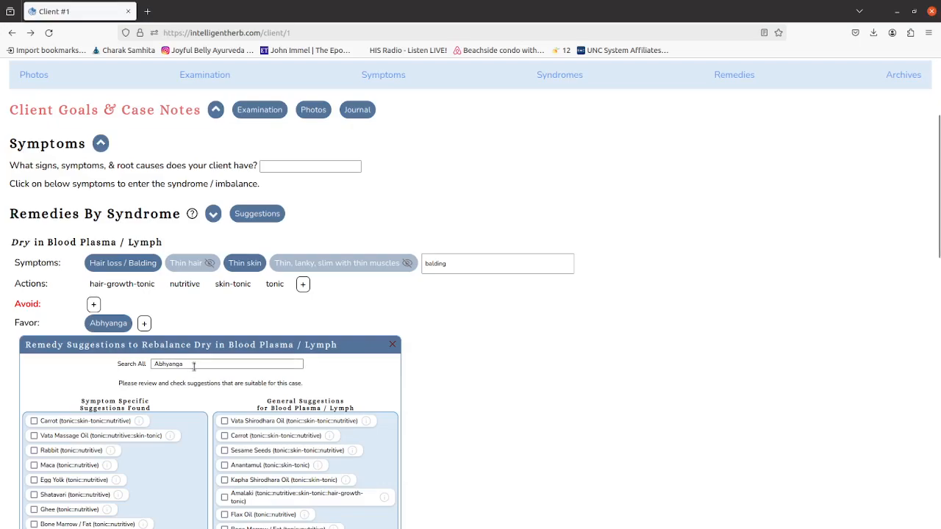
# Add Vata Massage Oil from the symptom-specific suggestions to the favored remedies and close the suggestions.
pyautogui.scroll(-3, 209, 374)
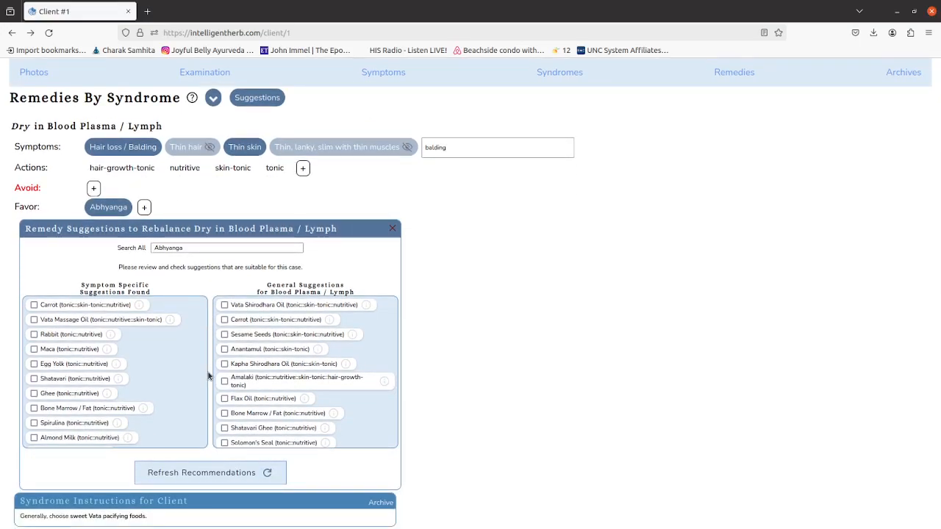
pyautogui.click(34, 321)
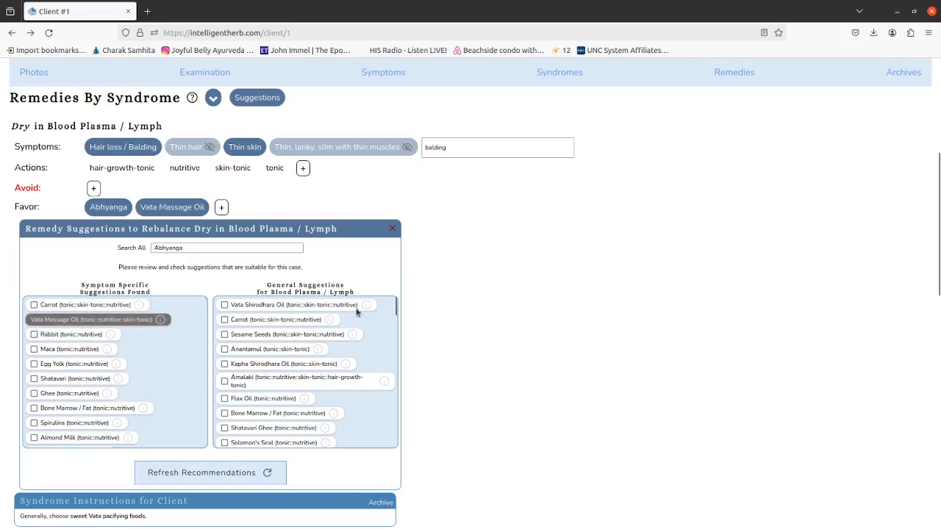
pyautogui.click(393, 230)
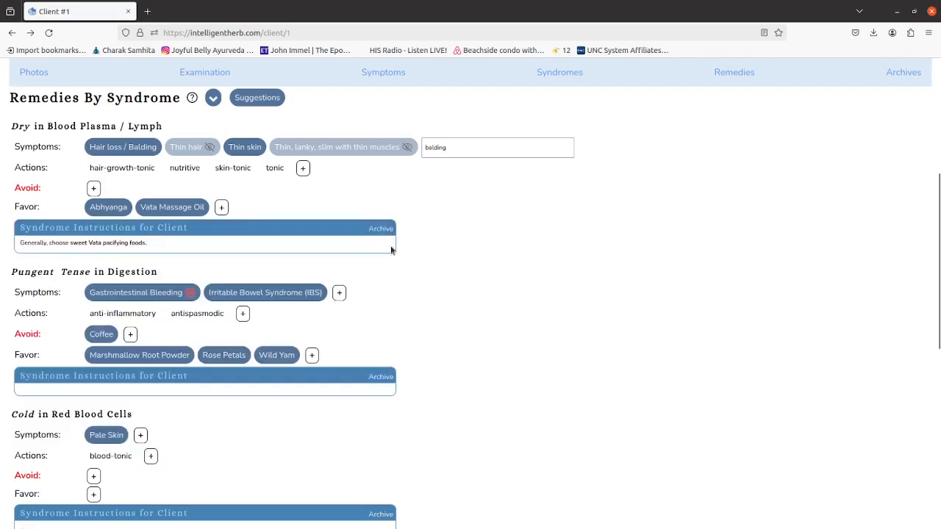
# Start the whole-constitution Pathogenesis Flowchart note with "Dry in Blood Plasma (Dry, thin skin) =>".
pyautogui.scroll(-3, 453, 262)
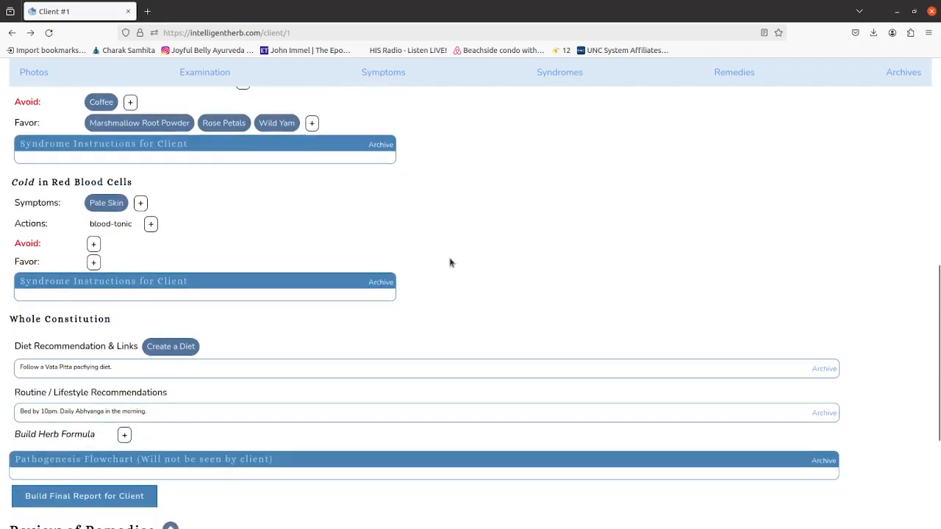
pyautogui.scroll(-2, 450, 263)
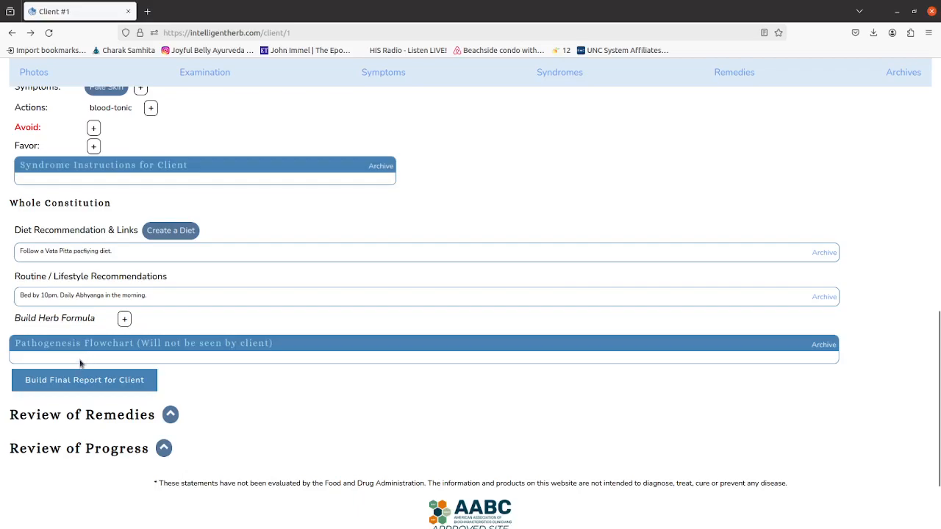
pyautogui.scroll(5, 103, 352)
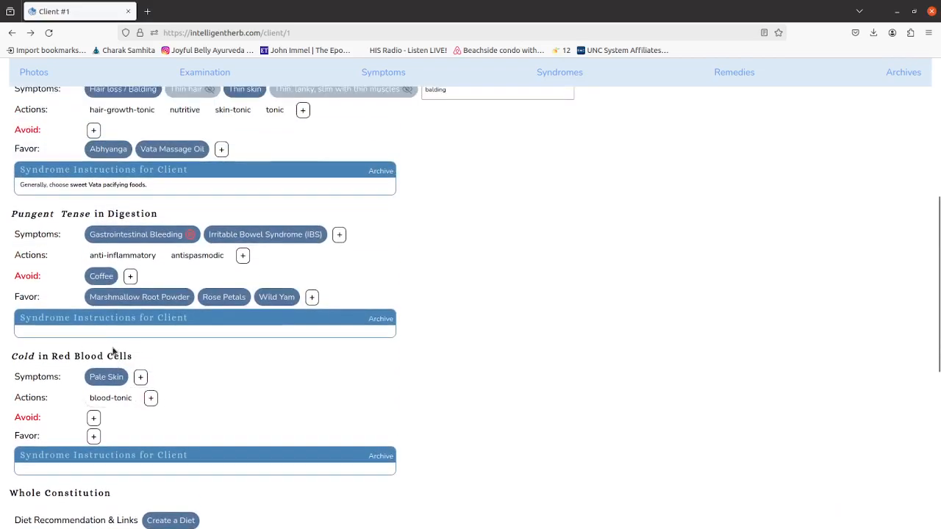
pyautogui.scroll(2, 114, 351)
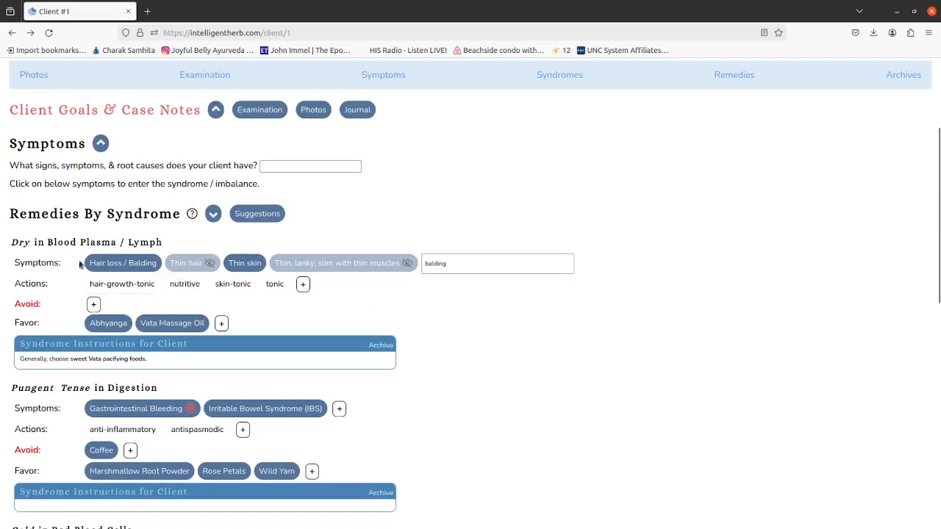
pyautogui.scroll(-5, 125, 355)
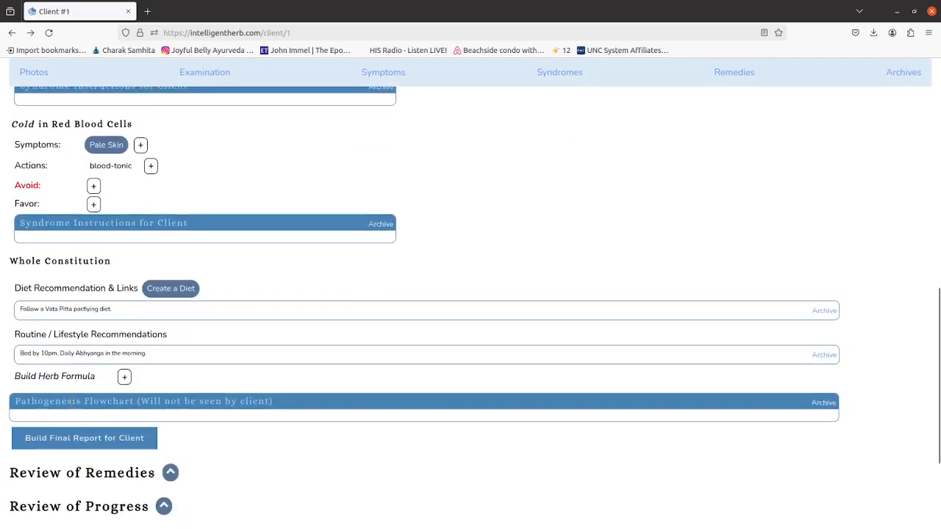
pyautogui.click(70, 416)
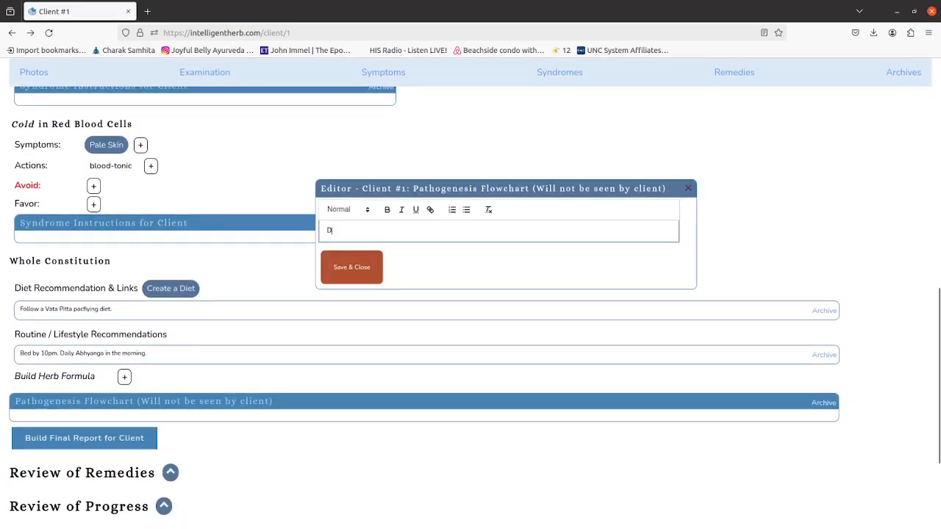
pyautogui.write('Dry in Blood Pl')
pyautogui.write('am')
pyautogui.write('ma ')
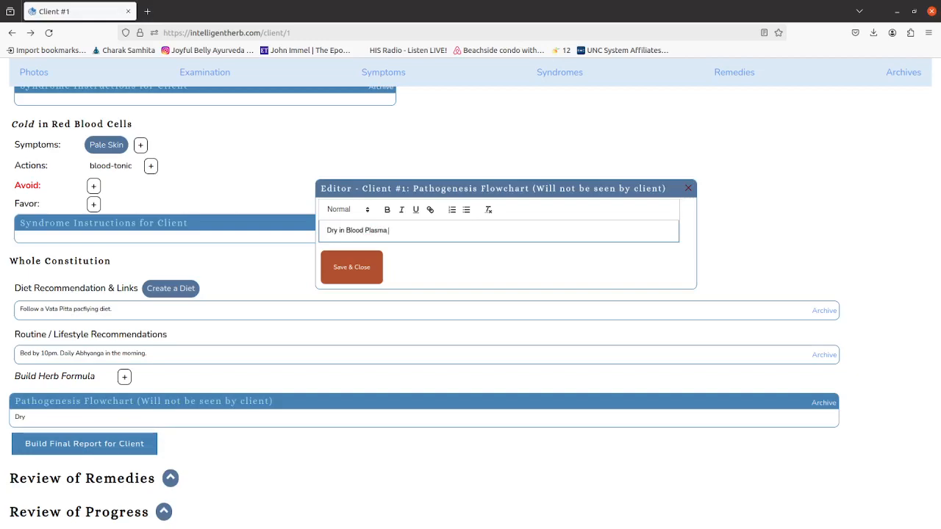
pyautogui.write('=')
pyautogui.write('(Dry, thin ')
pyautogui.write('skin)')
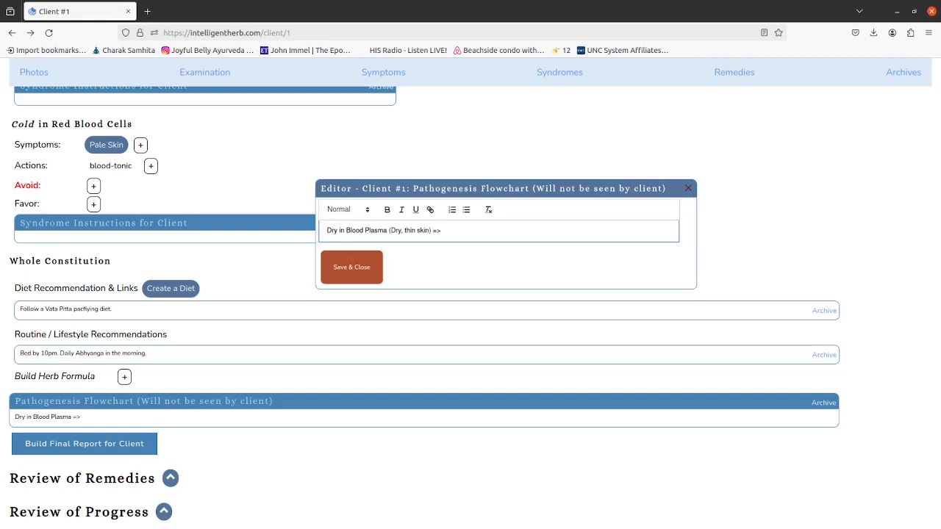
# Continue the pathogenesis note after the arrow with "Irritation in Nervous System (IBS)".
pyautogui.hotkey('shift', 'Left')
pyautogui.hotkey('shift', 'Left')
pyautogui.hotkey('shift', 'Left')
pyautogui.hotkey('shift', 'Left')
pyautogui.hotkey('shift', 'Left')
pyautogui.hotkey('shift', 'Left')
pyautogui.hotkey('shift', 'Left')
pyautogui.hotkey('shift', 'Left')
pyautogui.hotkey('shift', 'Left')
pyautogui.hotkey('shift', 'Left')
pyautogui.hotkey('shift', 'Left')
pyautogui.hotkey('shift', 'Left')
pyautogui.hotkey('shift', 'Left')
pyautogui.press('Left')
pyautogui.write('Irritation in Nervouse System')
pyautogui.press('BackSpace')
pyautogui.press('BackSpace')
pyautogui.press('BackSpace')
pyautogui.press('BackSpace')
pyautogui.press('BackSpace')
pyautogui.press('BackSpace')
pyautogui.press('BackSpace')
pyautogui.press('BackSpace')
pyautogui.write('SYstem I')
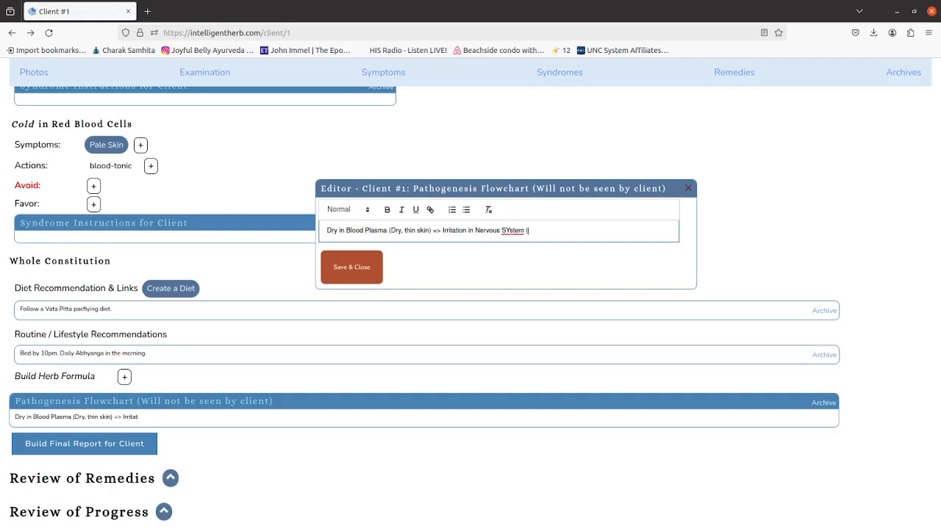
pyautogui.write('(IBS)')
pyautogui.press('BackSpace')
pyautogui.write('ystem (IBS), Dryness in GI (Bleeding')
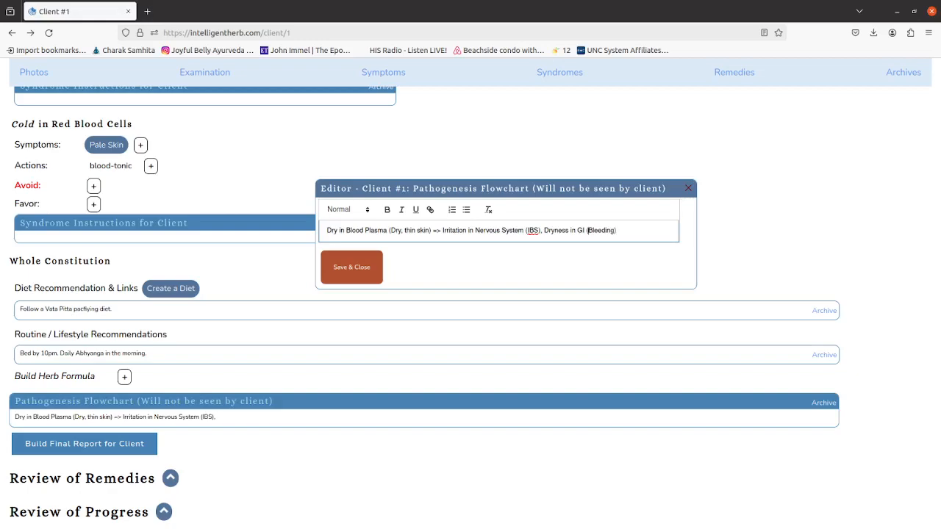
# Add ", Dryness in GI (Bleeding)" to the pathogenesis note.
pyautogui.hotkey('shift', 'End')
pyautogui.press('Delete')
pyautogui.press('BackSpace')
pyautogui.write('(Bleeding)')
# Finish the pathogenesis note with ", Deficient in Rakta (Pale Skin, Anemia)" and save it.
pyautogui.write('Deficient')
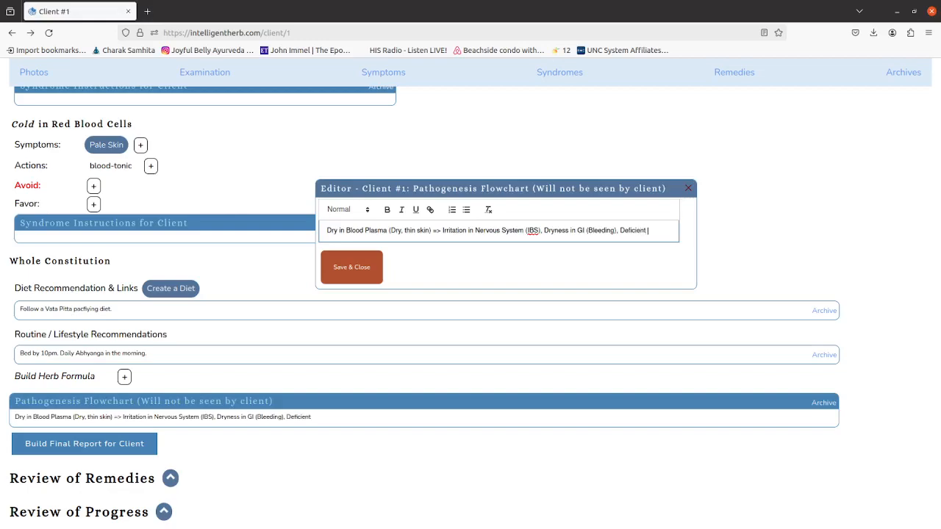
pyautogui.write(' in Rakta (Pale Skin)')
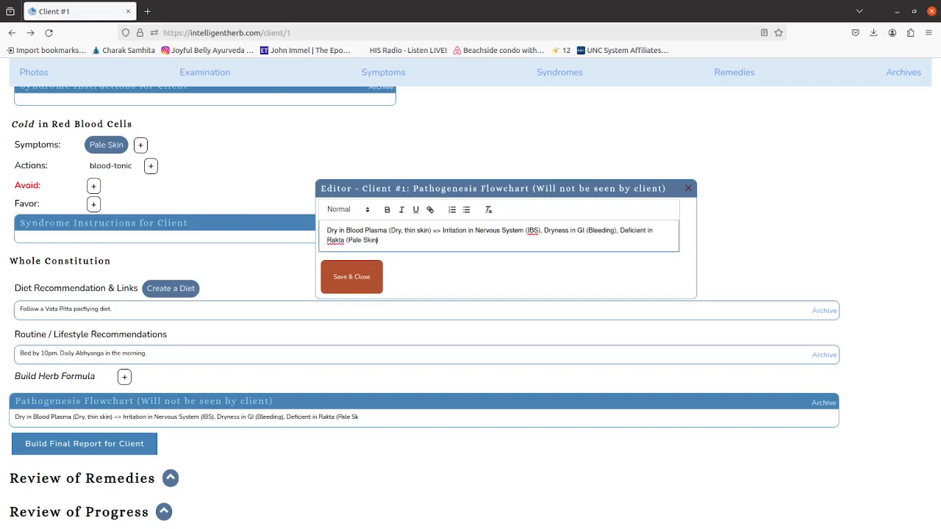
pyautogui.write(', Anemia')
pyautogui.click(347, 276)
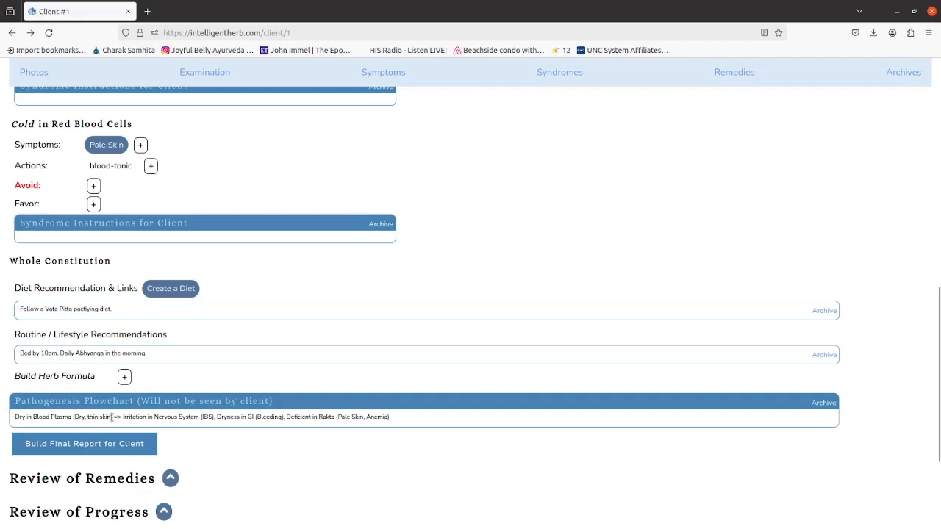
pyautogui.scroll(-2, 131, 417)
pyautogui.scroll(3, 169, 416)
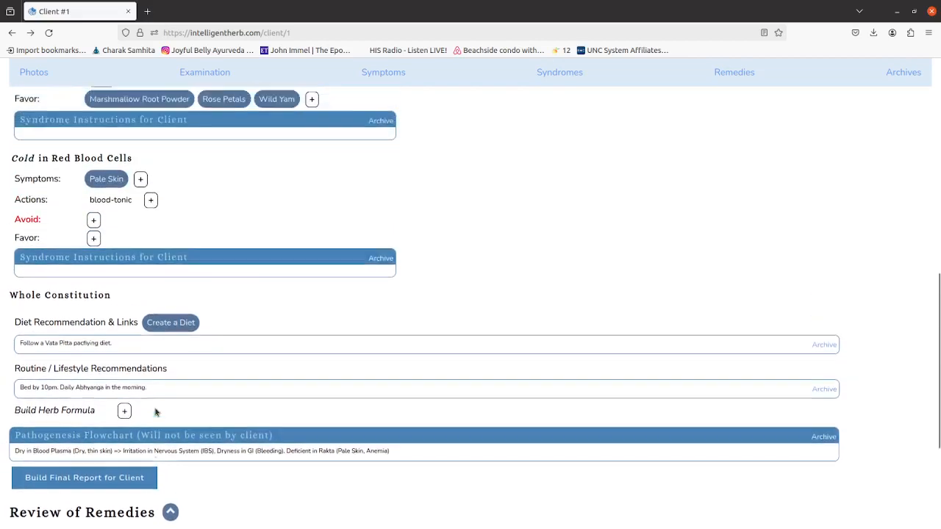